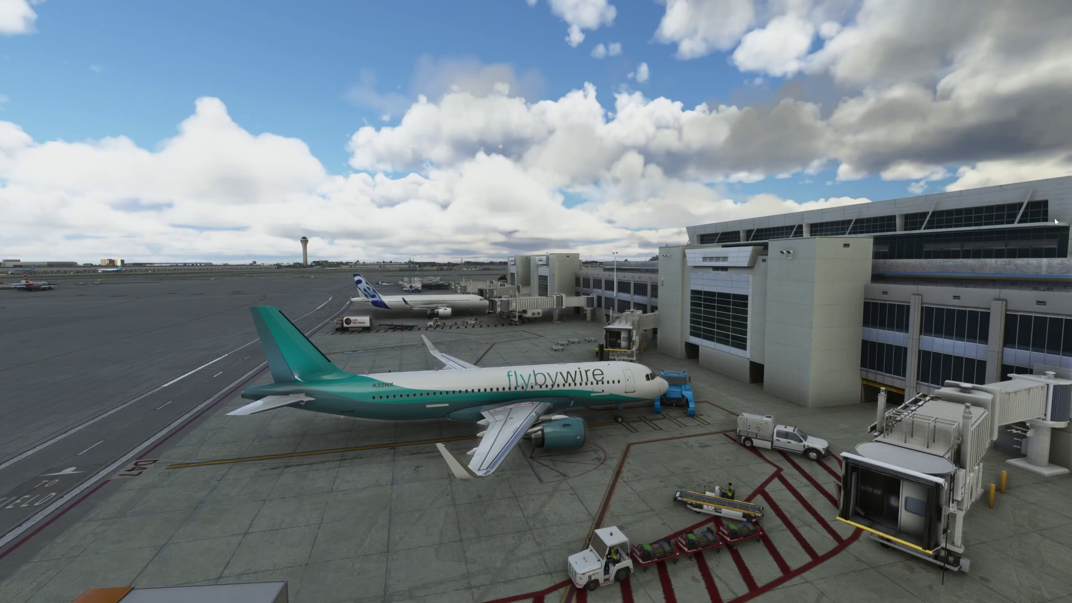
Switch to the cockpit view and open the sensitivity settings of the TCA Q-ENG 1&2 throttle in the control options
key("End")
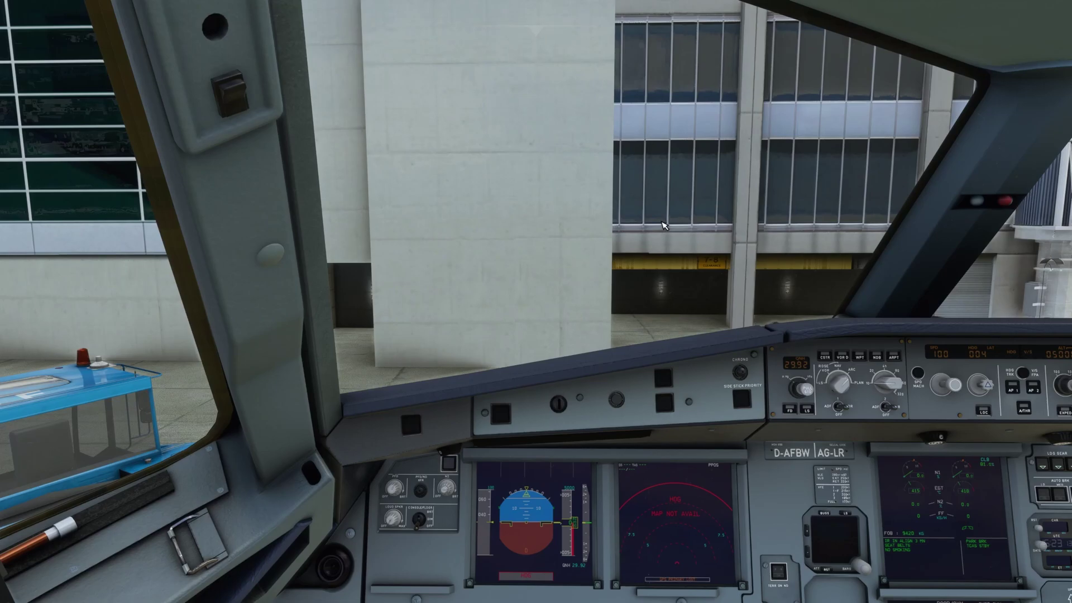
key("Escape")
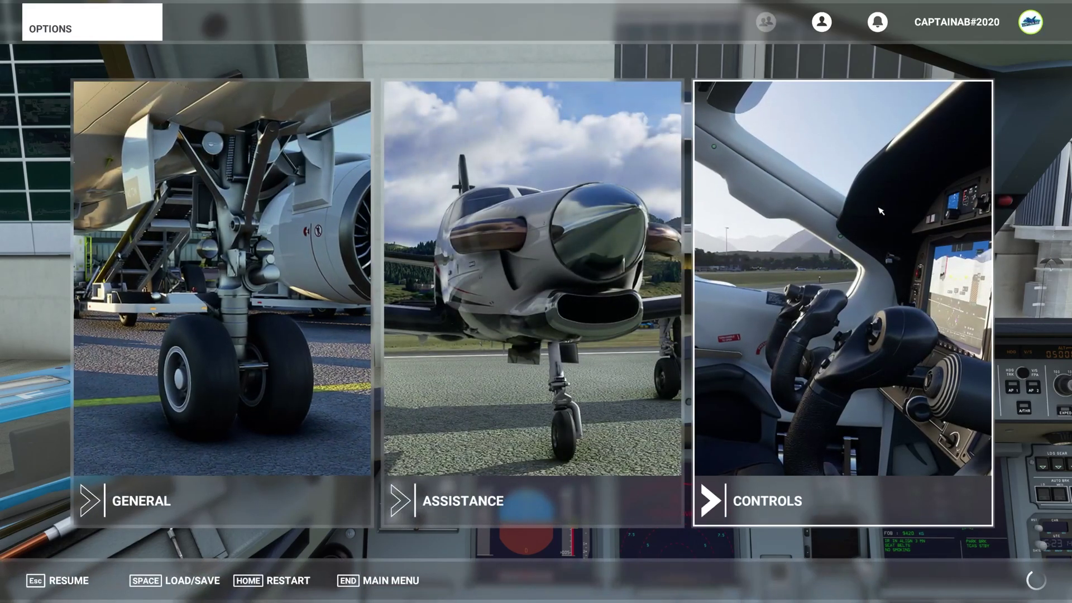
left_click(899, 216)
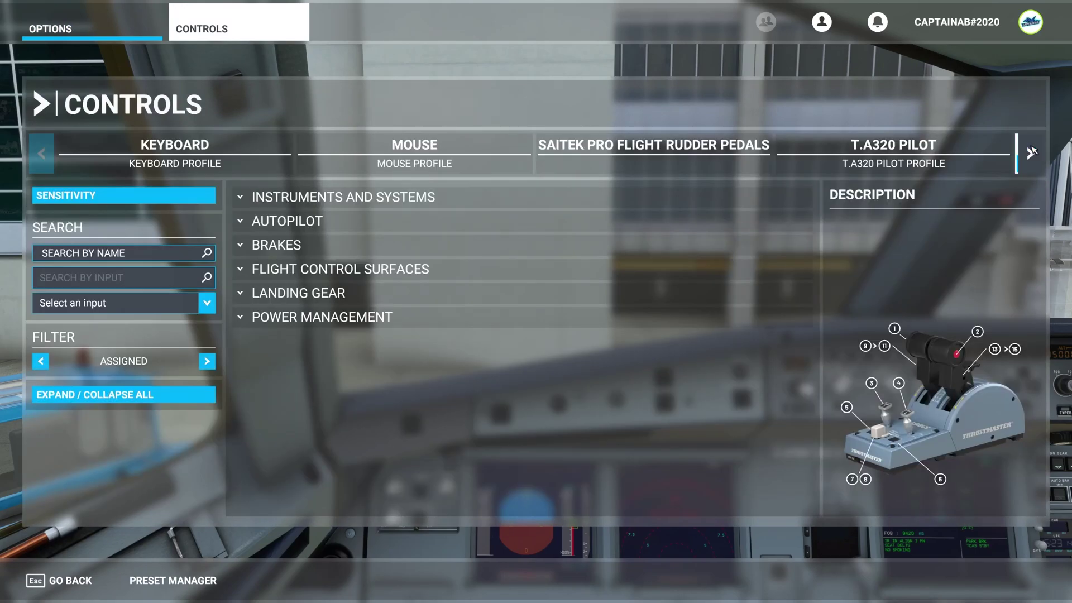
left_click(1032, 152)
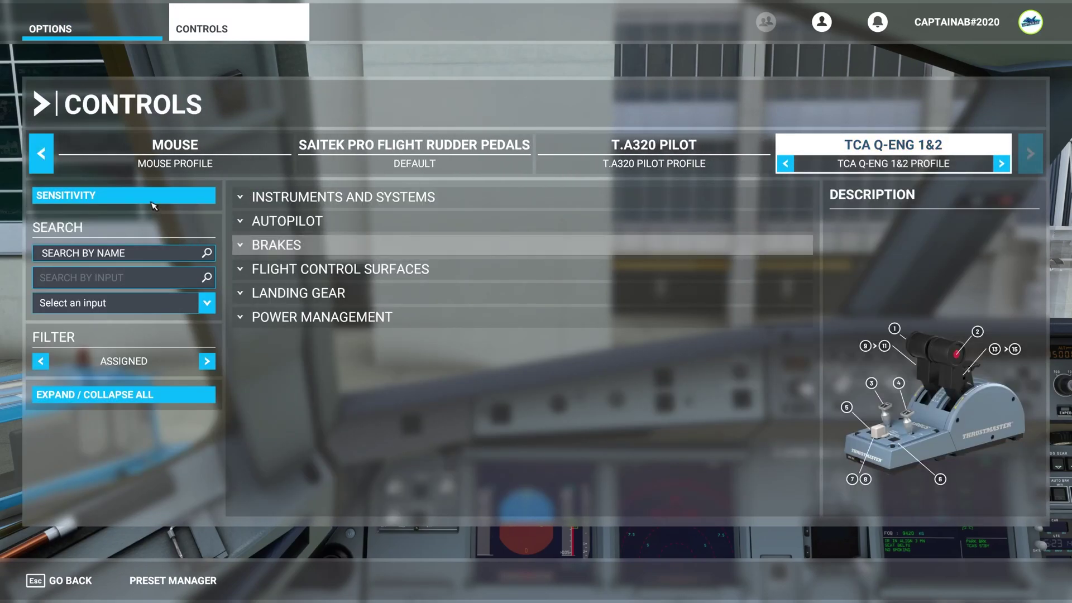
left_click(110, 202)
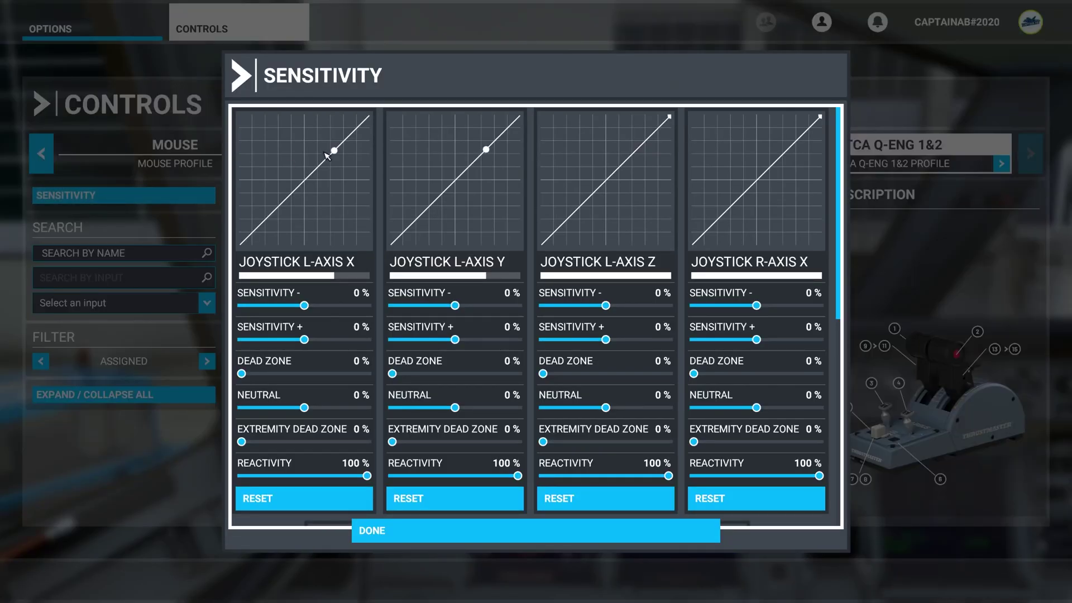
Check the sensitivity, dead zone, neutral and reactivity settings of every joystick axis of the throttle
scroll(441, 165, "down", 3)
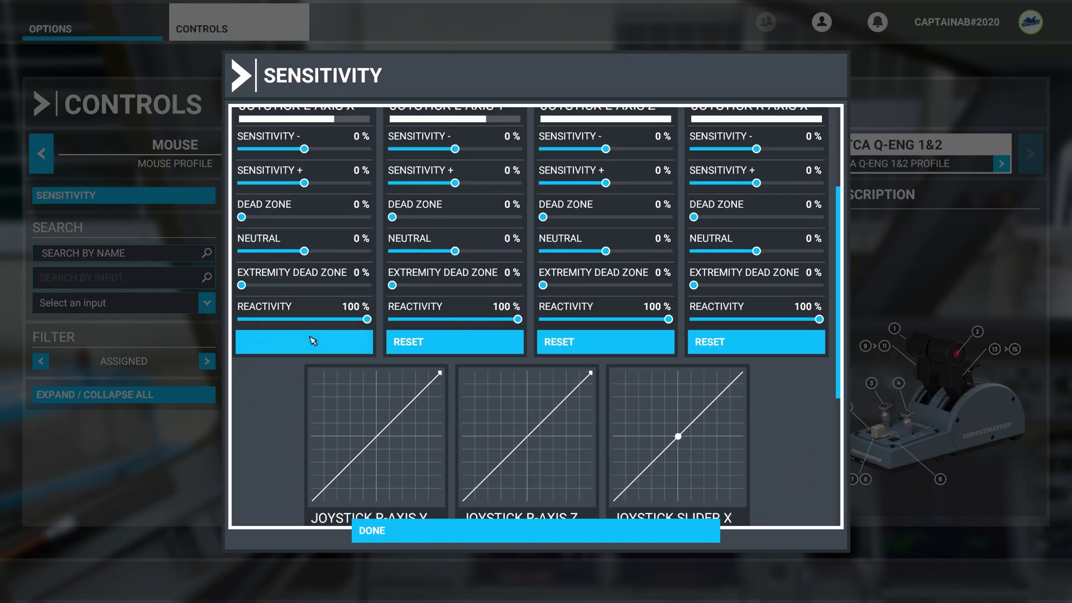
scroll(313, 346, "up", 3)
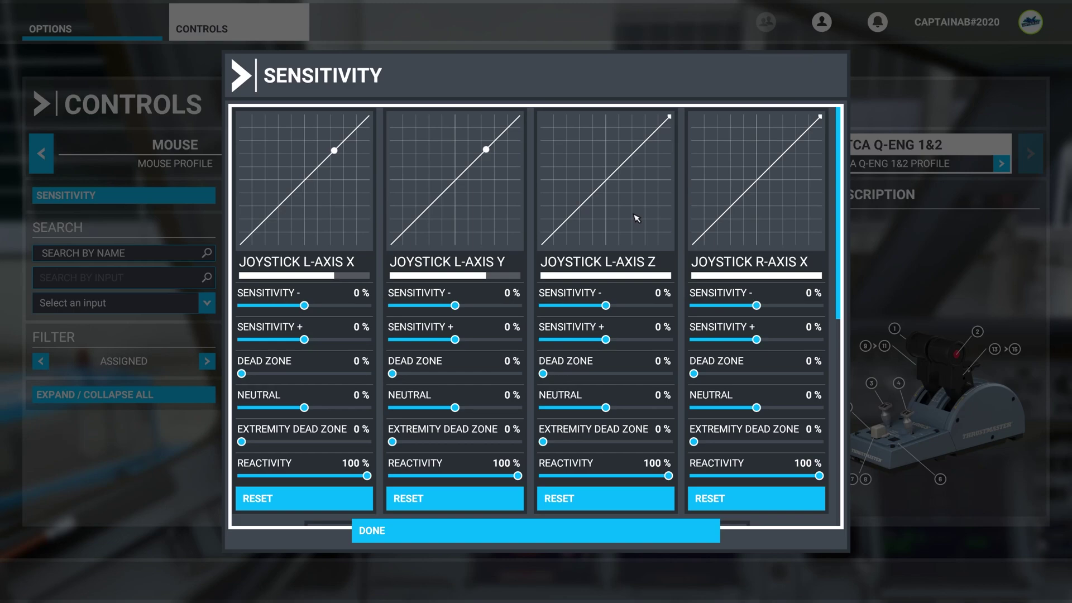
scroll(634, 216, "down", 3)
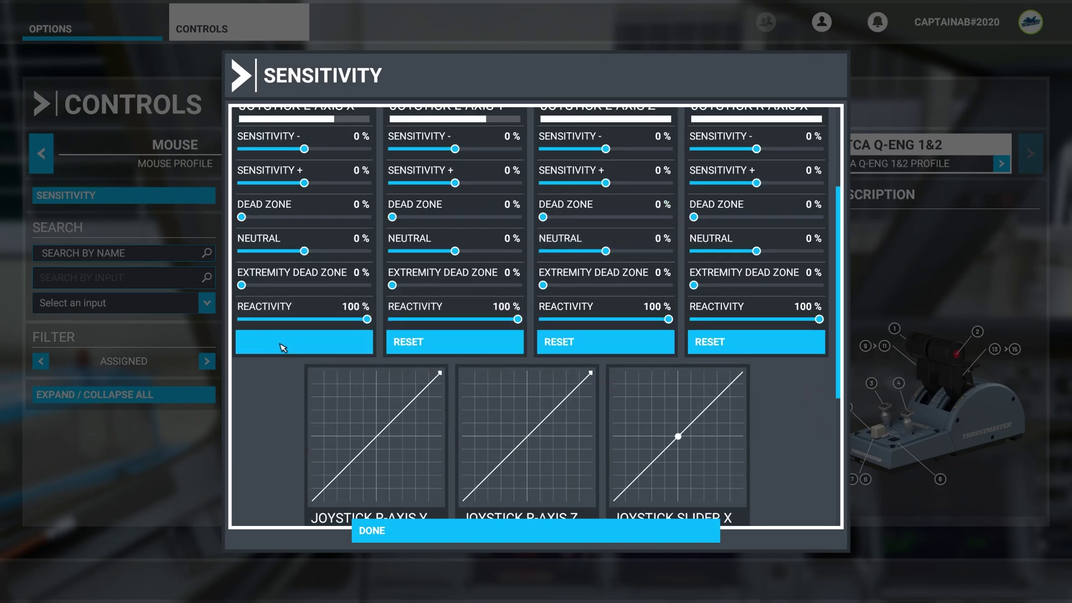
scroll(692, 402, "down", 3)
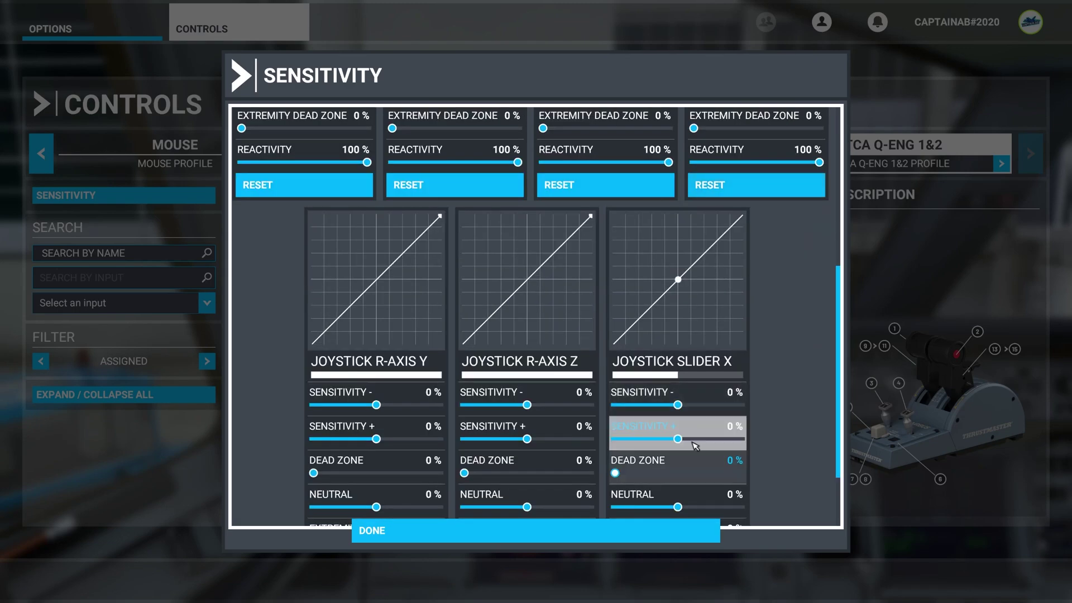
scroll(695, 445, "down", 2)
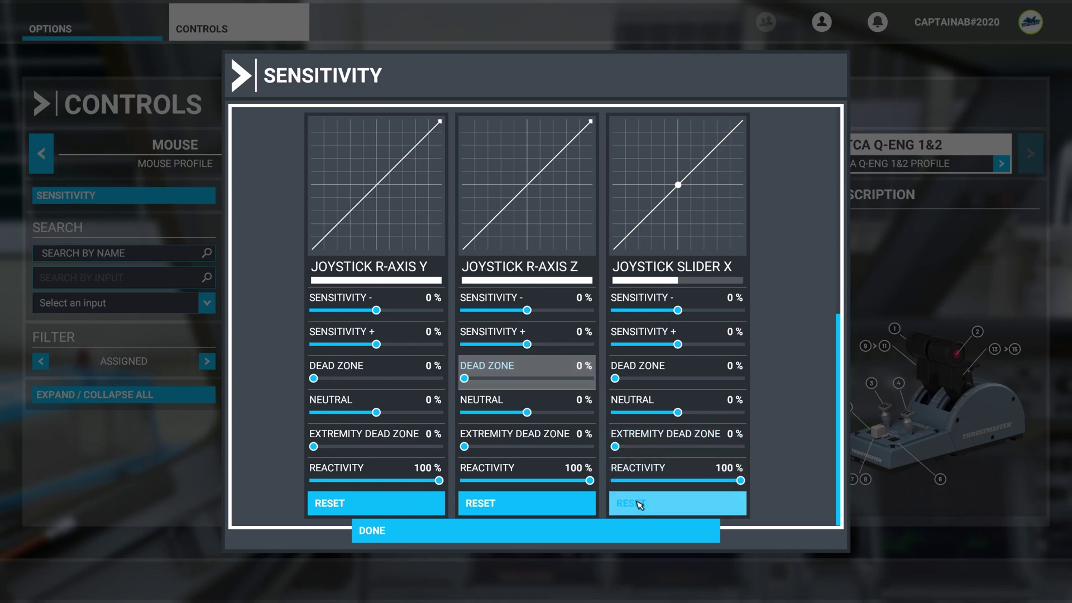
scroll(391, 299, "up", 8)
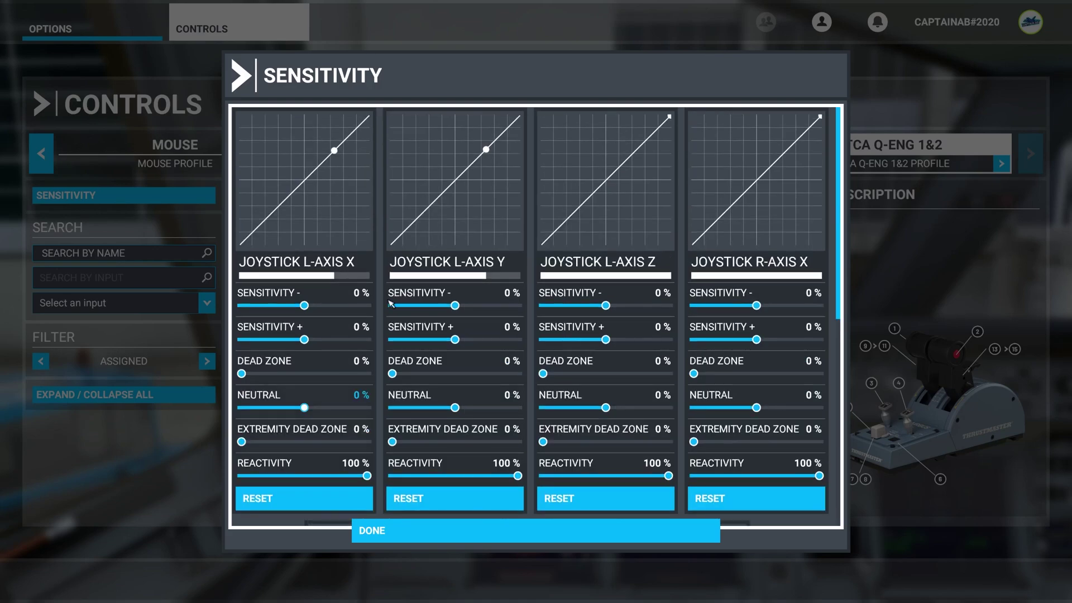
Accept the throttle's sensitivity settings, apply and save the controls, and return to the cockpit
left_click(587, 531)
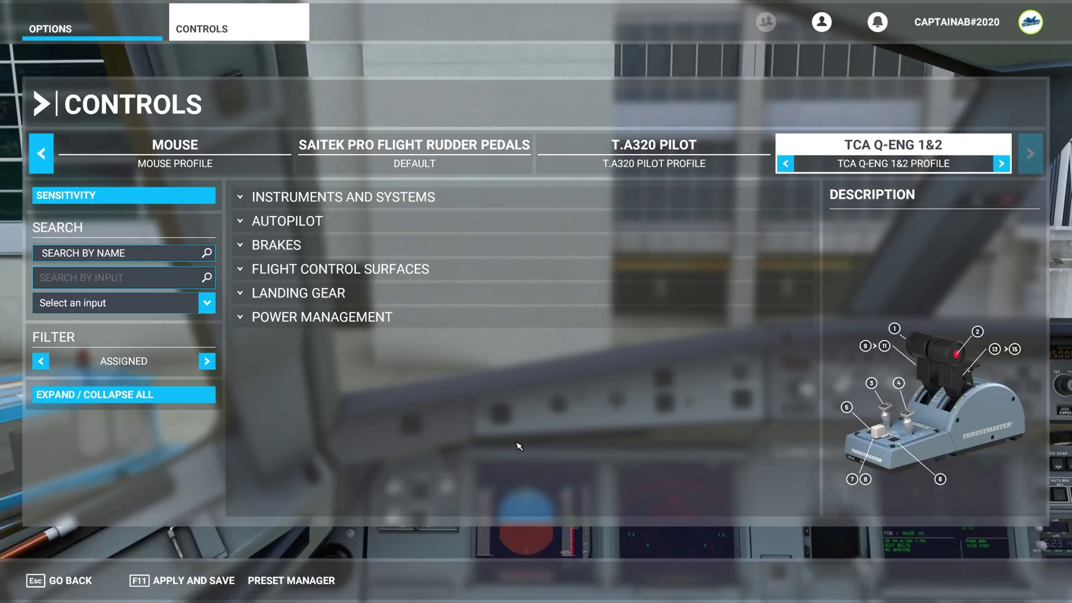
left_click(184, 580)
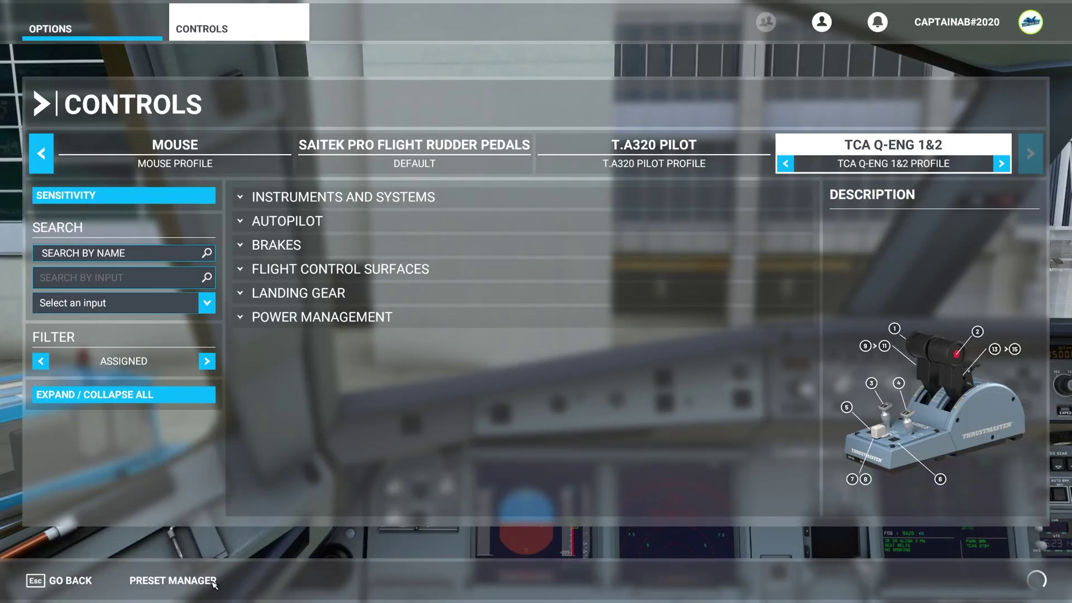
left_click(81, 582)
key("Escape")
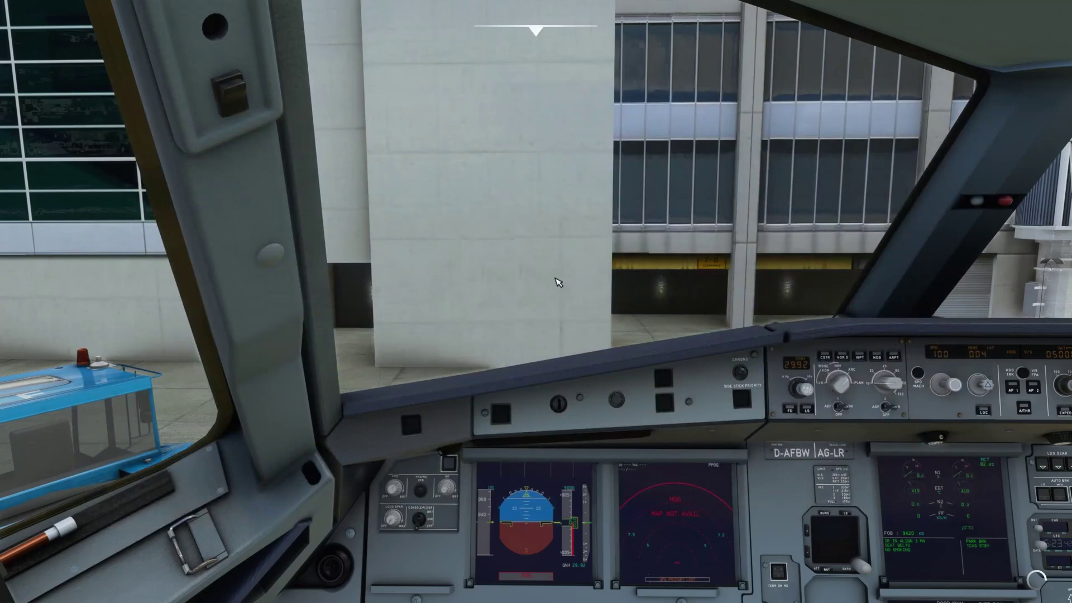
Bring the flyPad tablet into view, power it on and open the throttle detent calibration in its settings
key("alt+1")
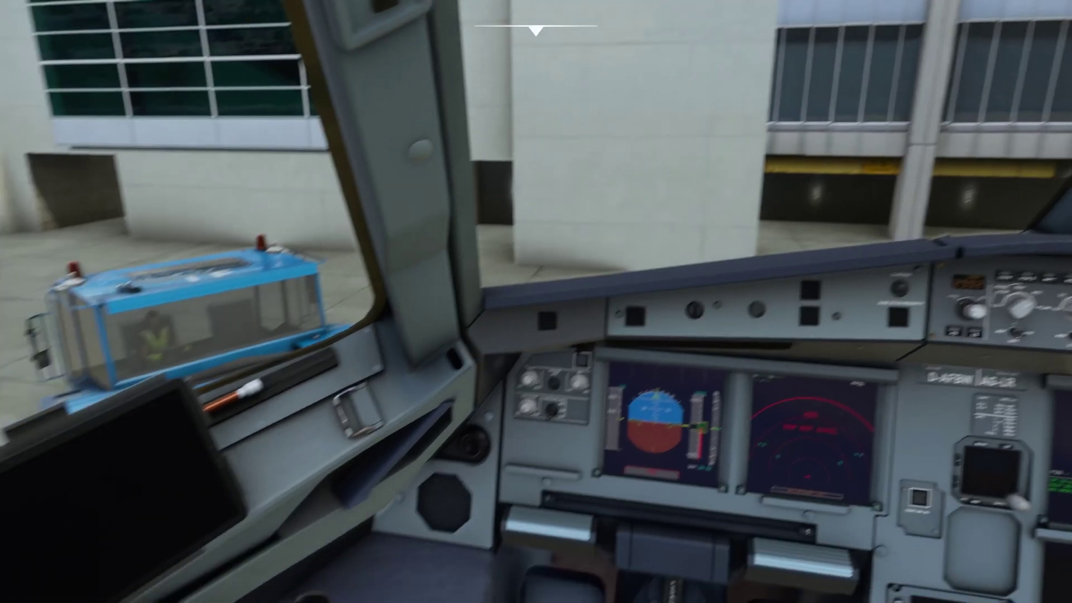
key("alt+2")
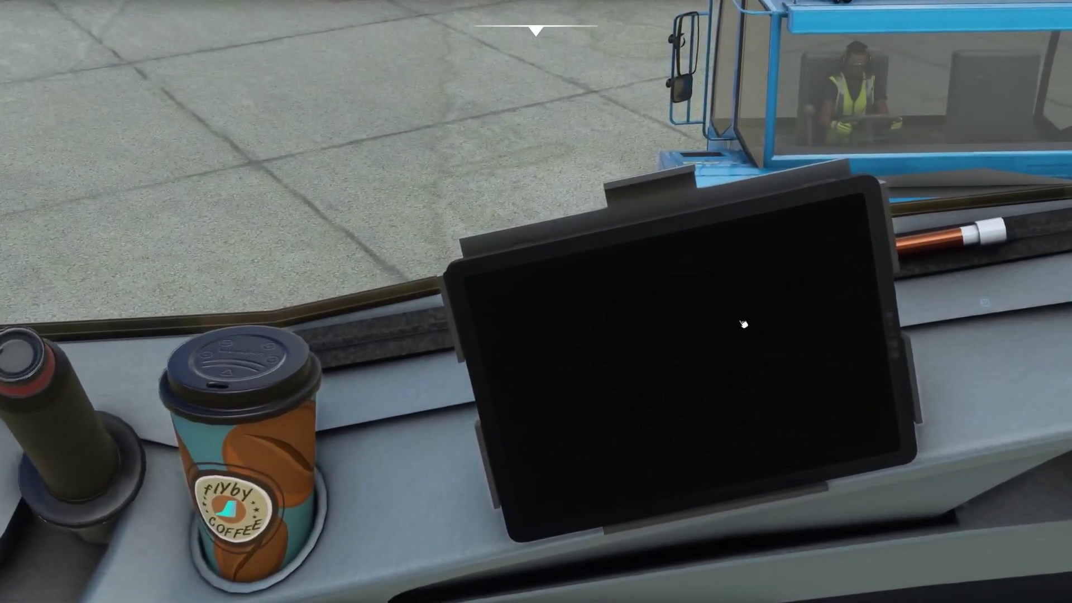
left_click(742, 319)
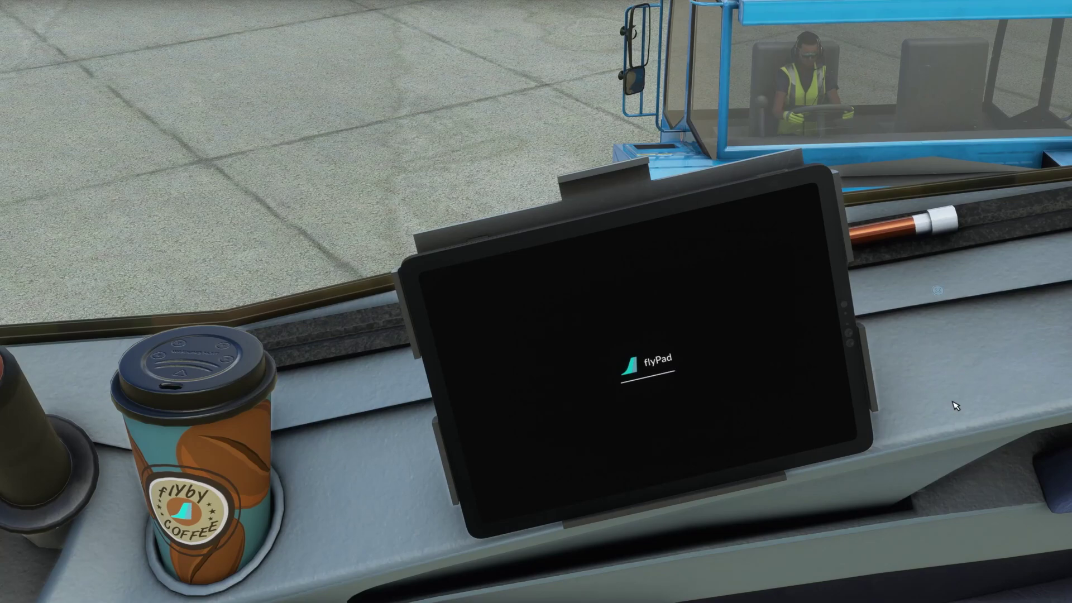
key("alt+1")
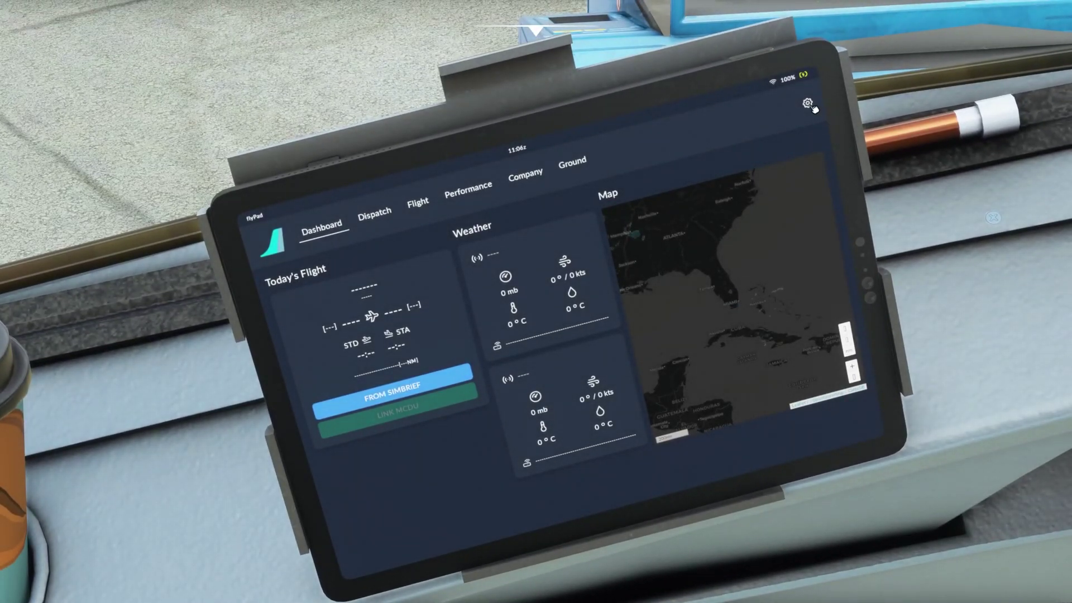
left_click(807, 103)
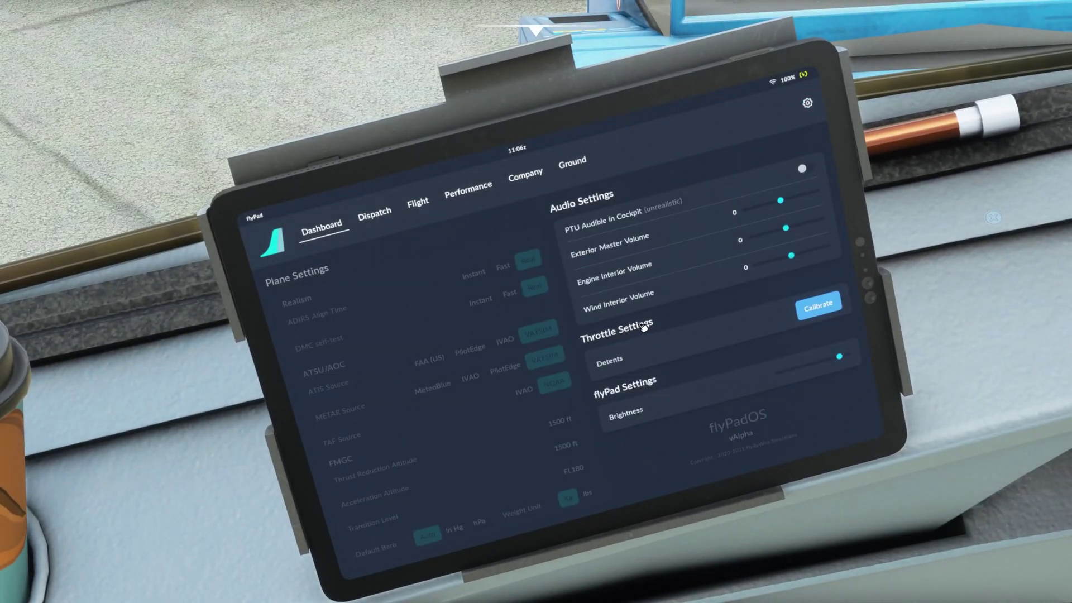
left_click(835, 310)
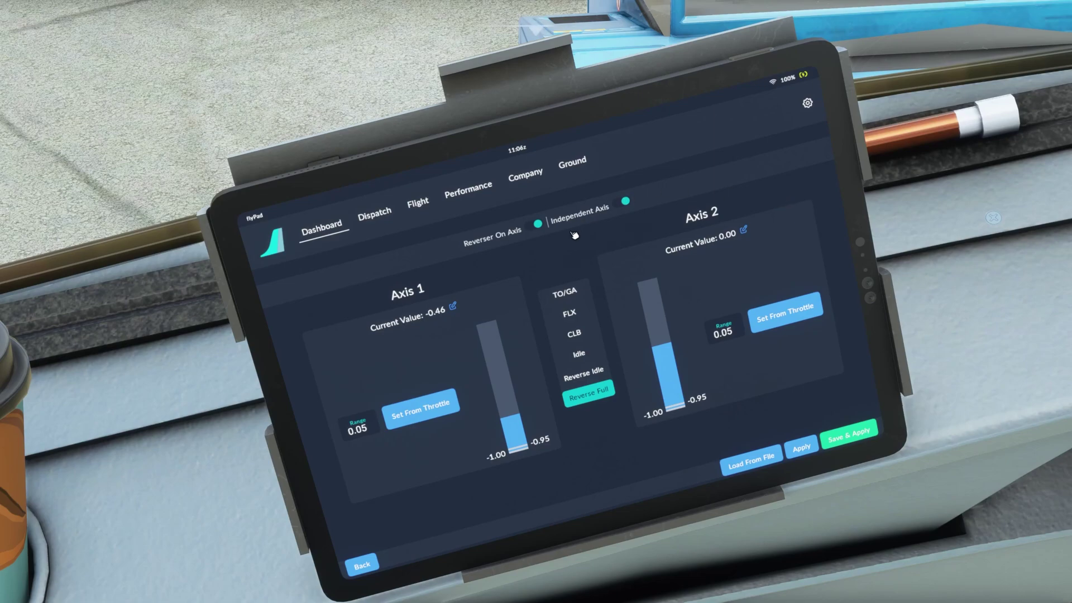
Turn Reverser On Axis and Independent Axis off and back on
left_click(534, 224)
left_click(625, 202)
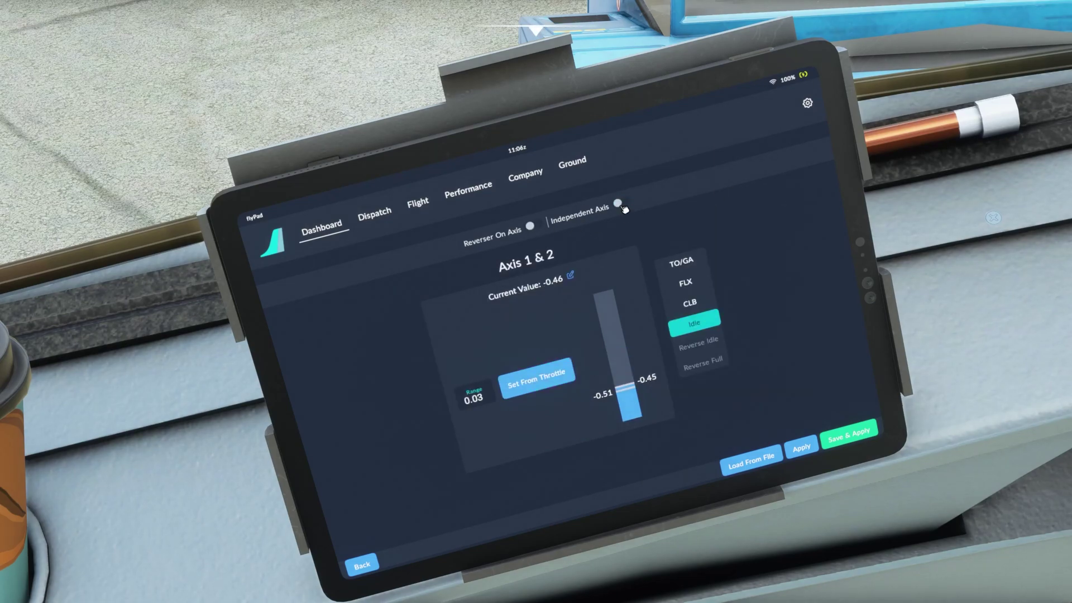
left_click(620, 203)
left_click(533, 228)
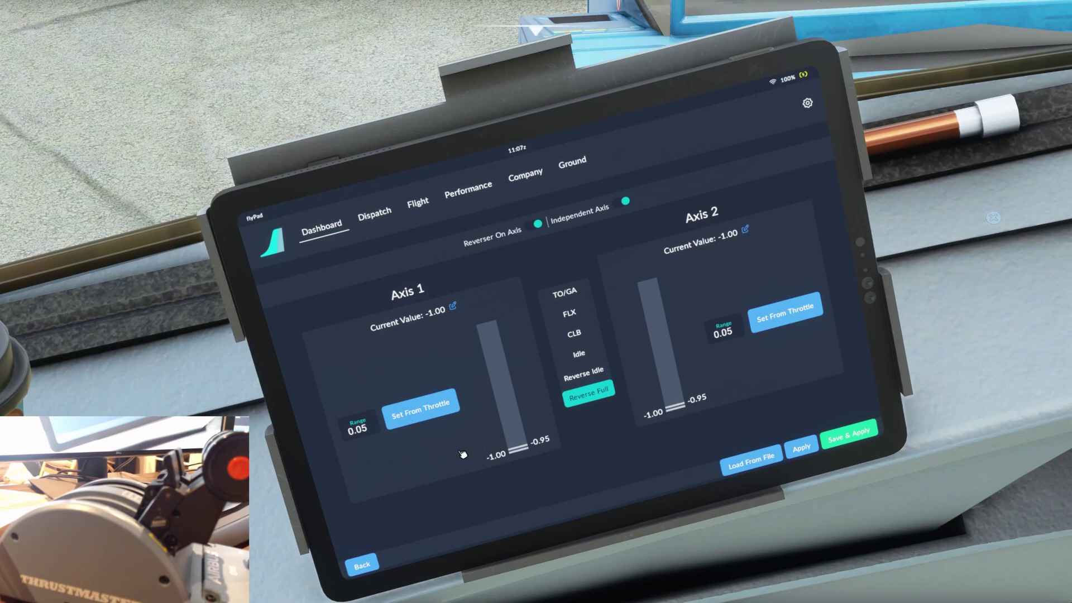
Set both axes' Reverse Full detents from the throttle at -1.00 and Reverse Idle detents at about -0.78 and -0.77, clear of overlap
left_click(412, 413)
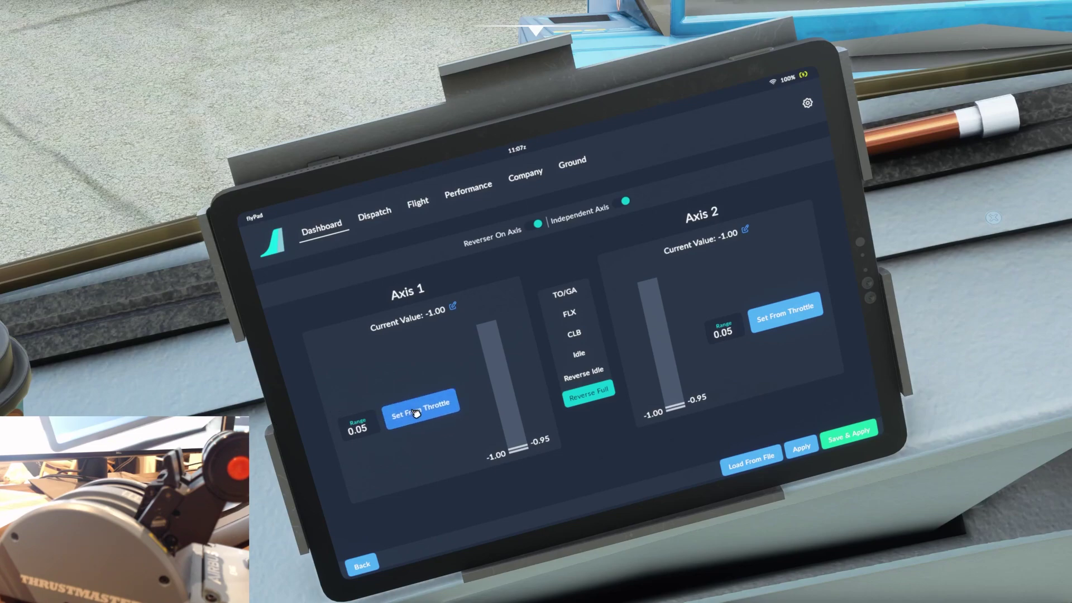
left_click(802, 307)
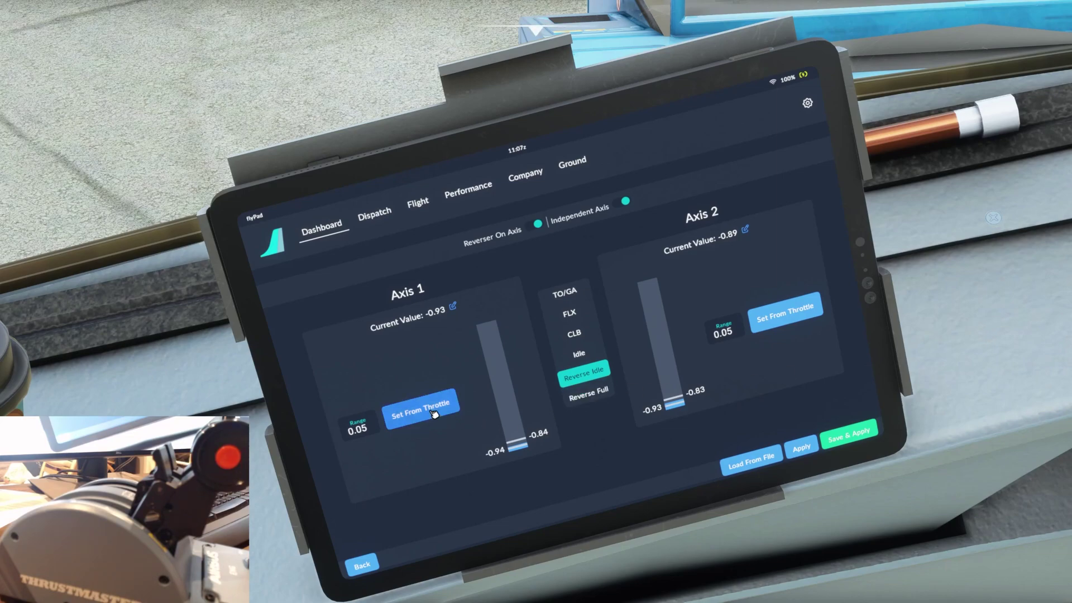
left_click(450, 420)
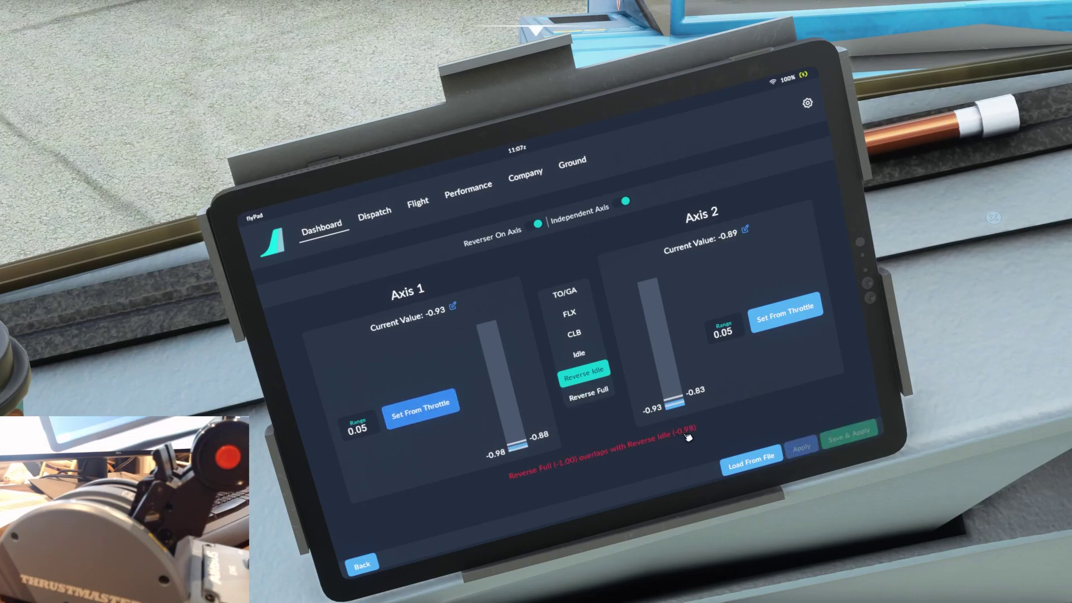
left_click(782, 319)
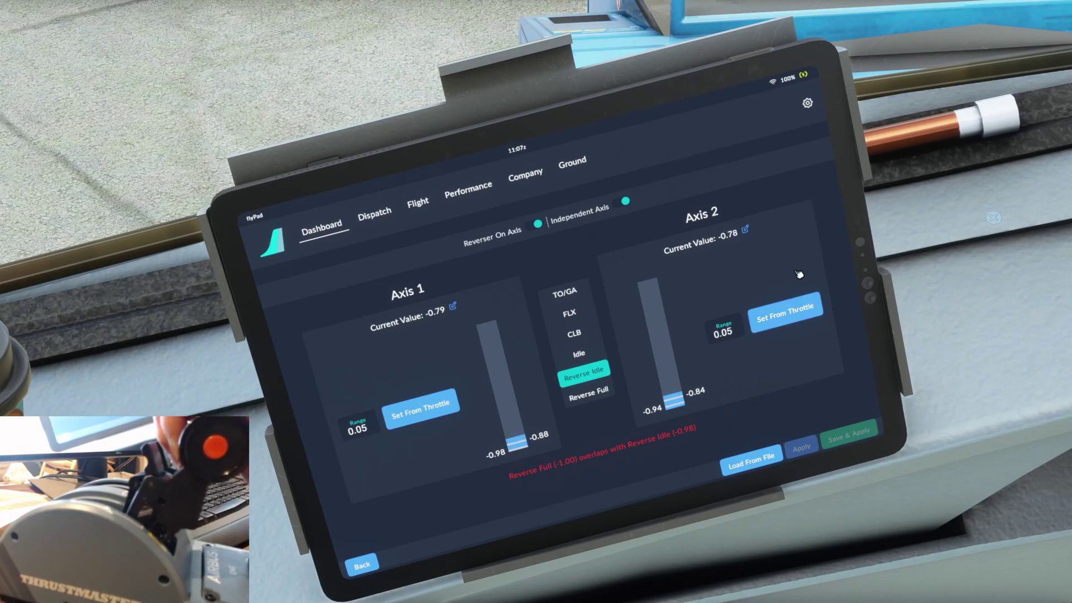
left_click(447, 403)
left_click(764, 318)
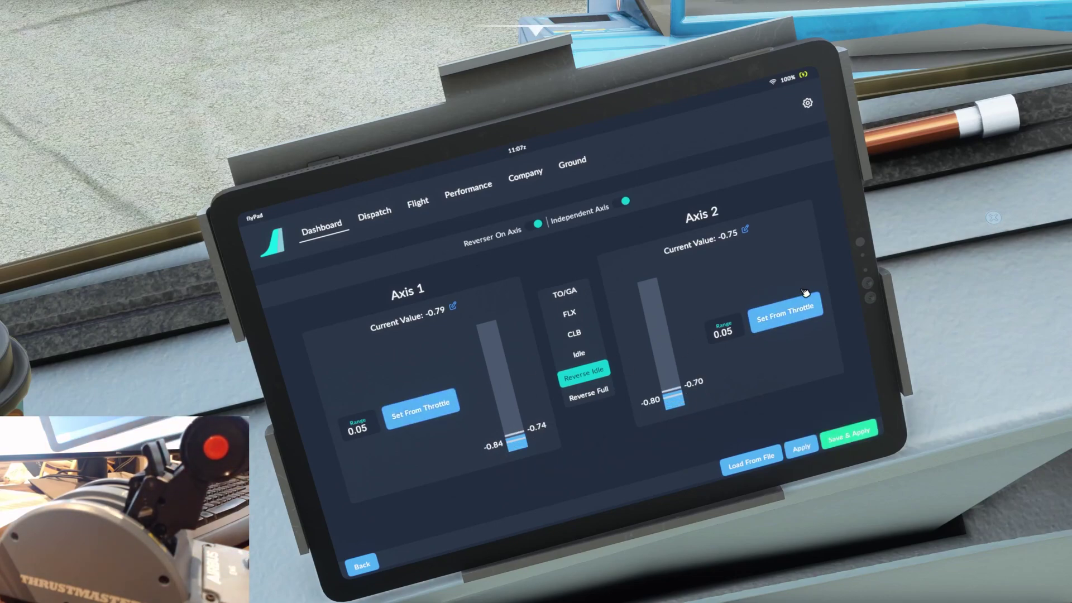
left_click(421, 414)
left_click(785, 313)
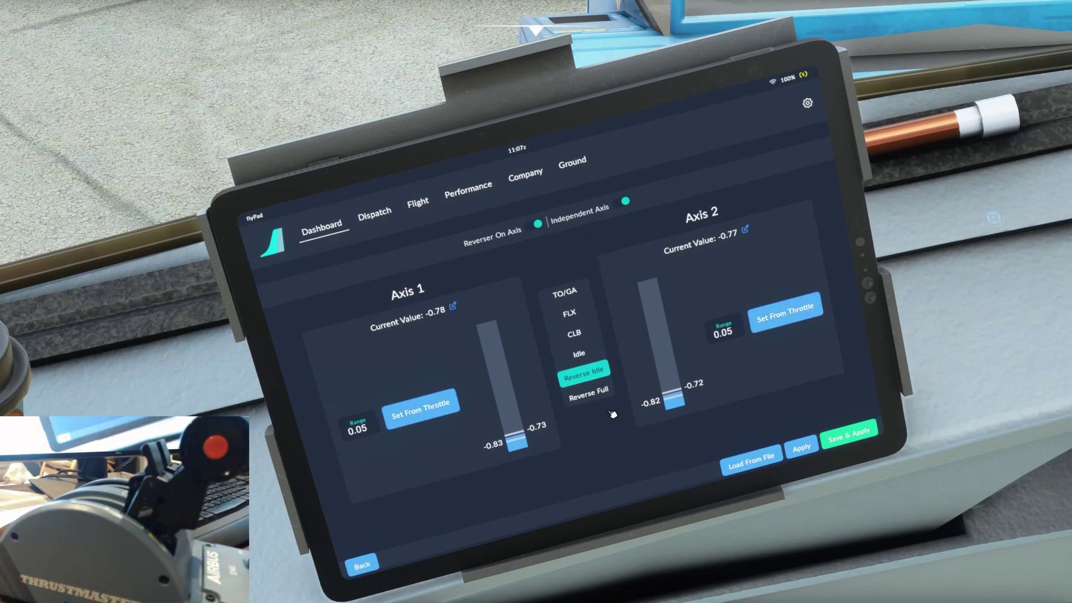
Set both axes' Idle detents from the throttle at -0.46 and -0.47, and their CLB detents at -0.03 and -0.05
left_click(579, 354)
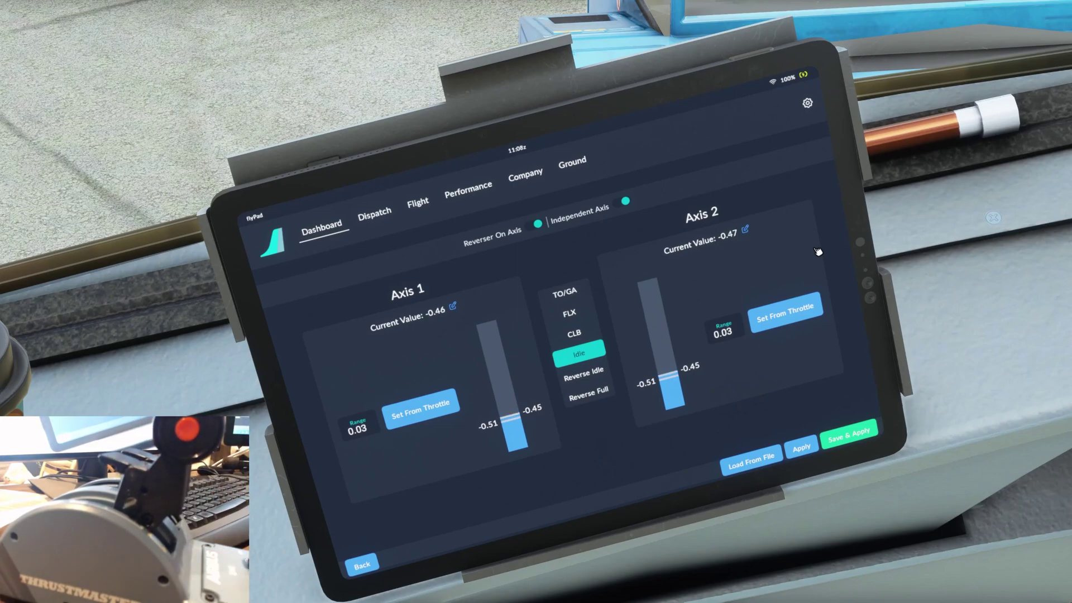
left_click(450, 410)
left_click(772, 323)
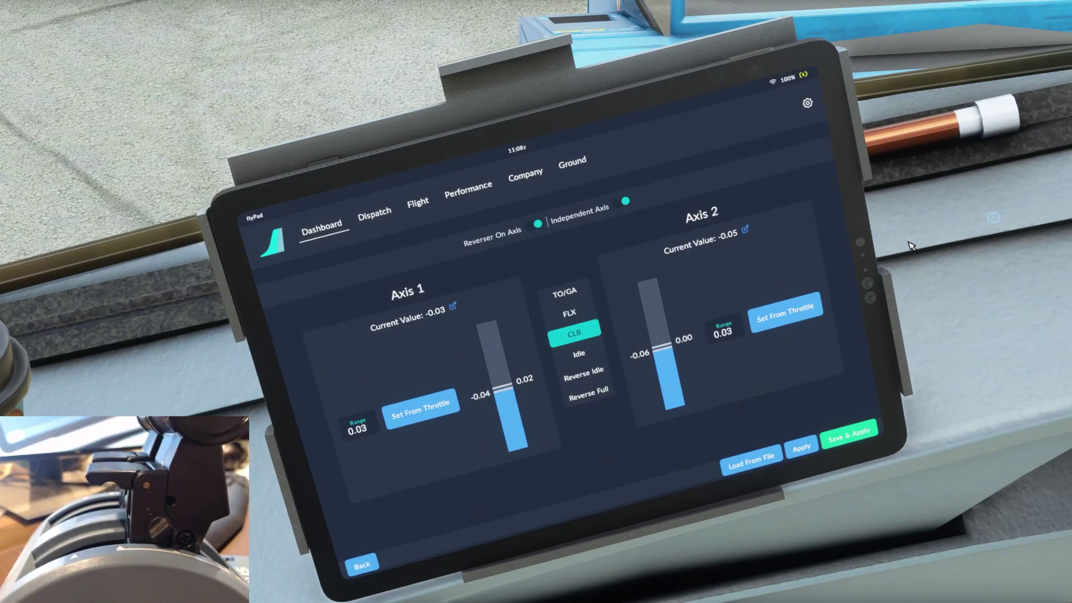
left_click(420, 408)
left_click(786, 325)
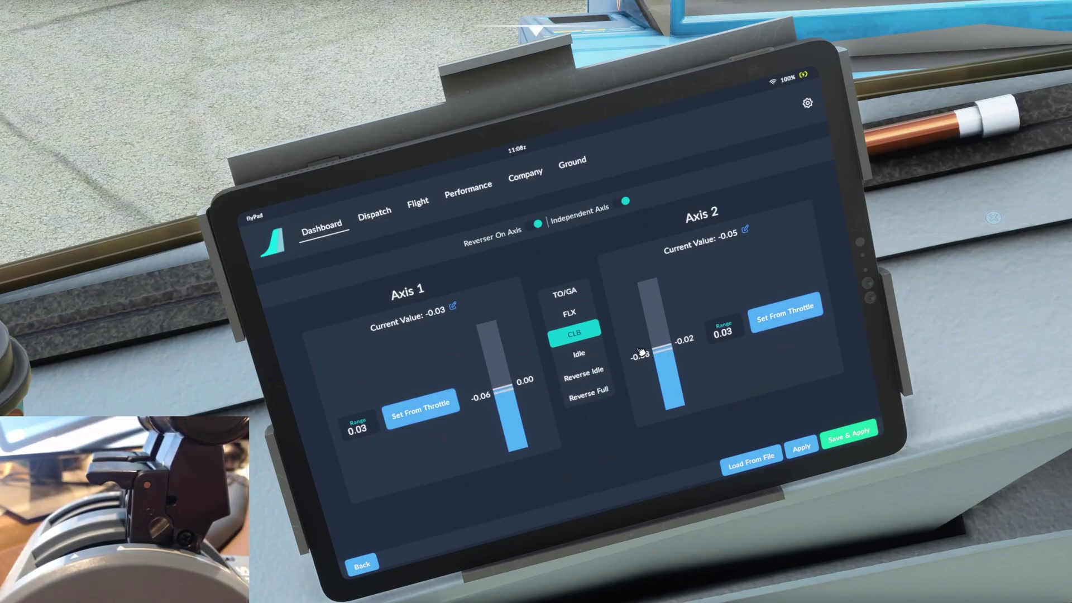
Set the FLX detent from the throttle at 0.34 on Axis 1 and 0.31 on Axis 2
left_click(577, 317)
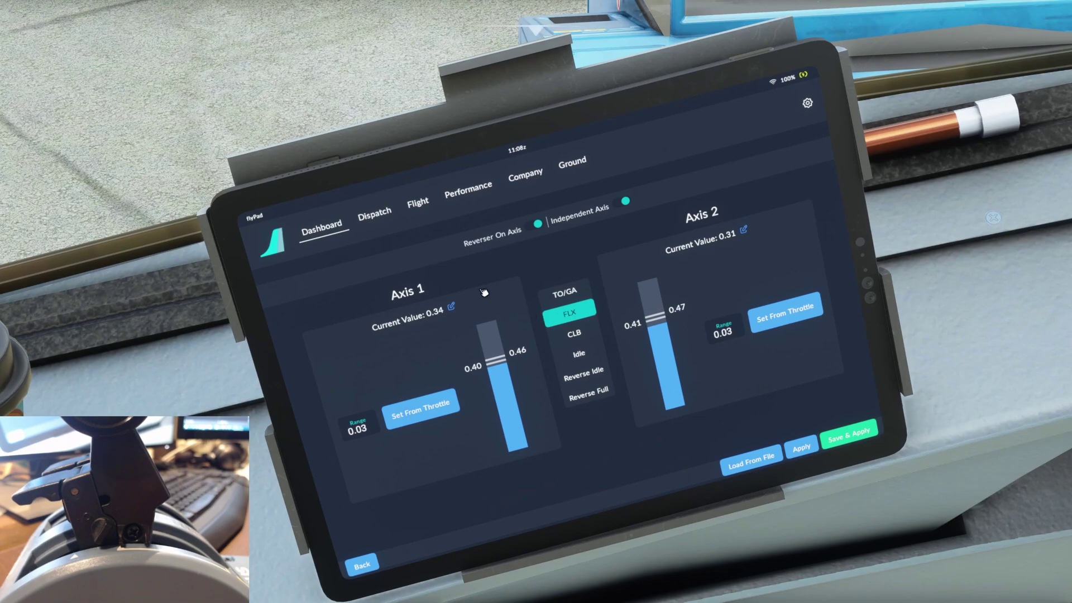
left_click(426, 416)
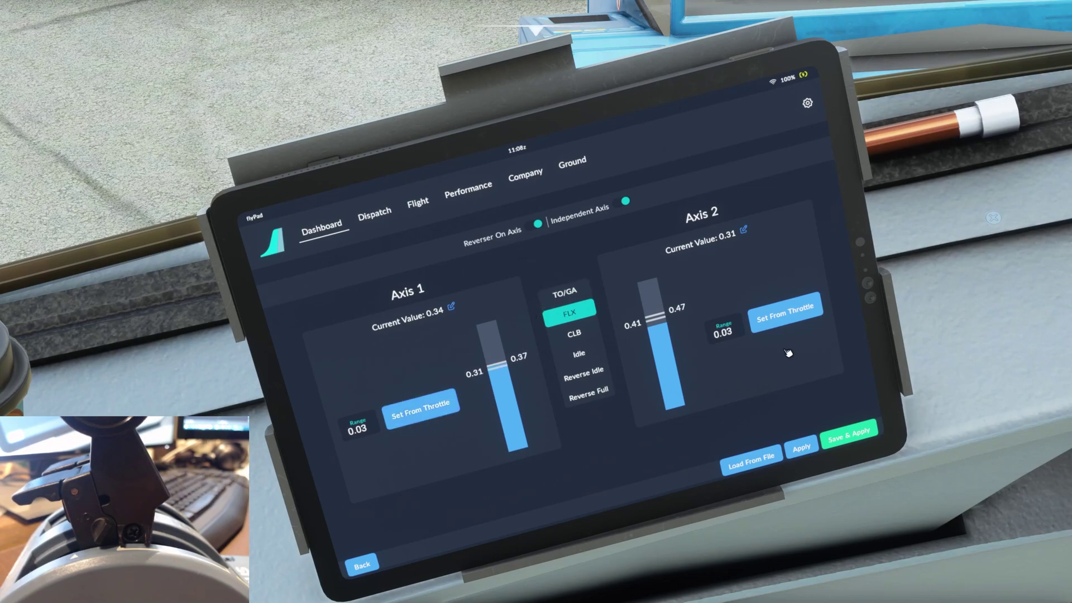
left_click(796, 314)
Set the TO/GA detent of both axes from the throttle at its full forward position of 1.00
left_click(572, 296)
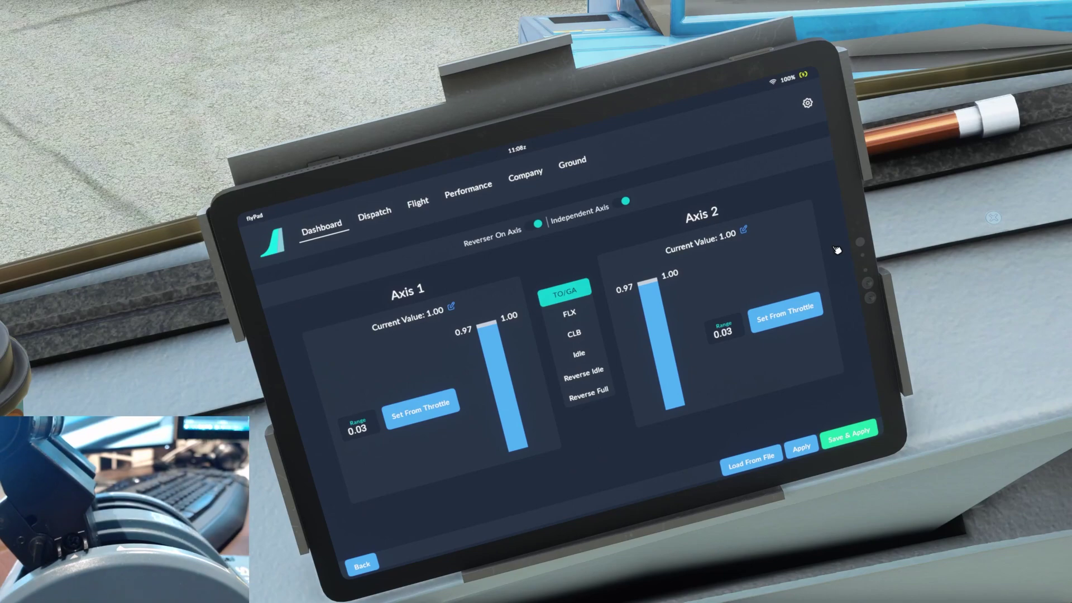
left_click(421, 408)
left_click(784, 314)
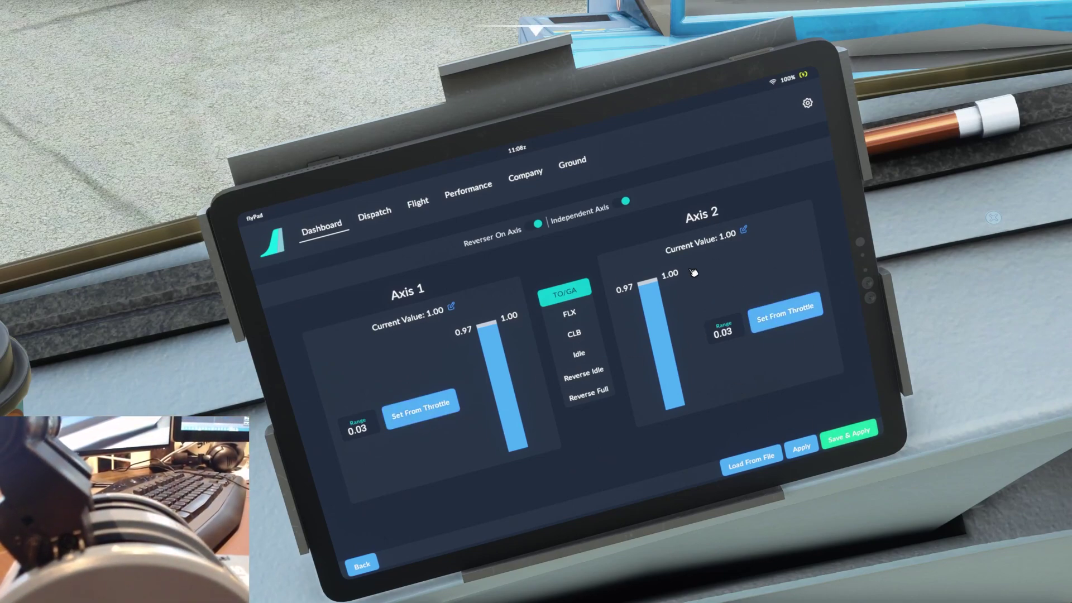
Recalibrate the FLX detent from the throttle at 0.49 on Axis 1 and 0.51 on Axis 2
left_click(568, 316)
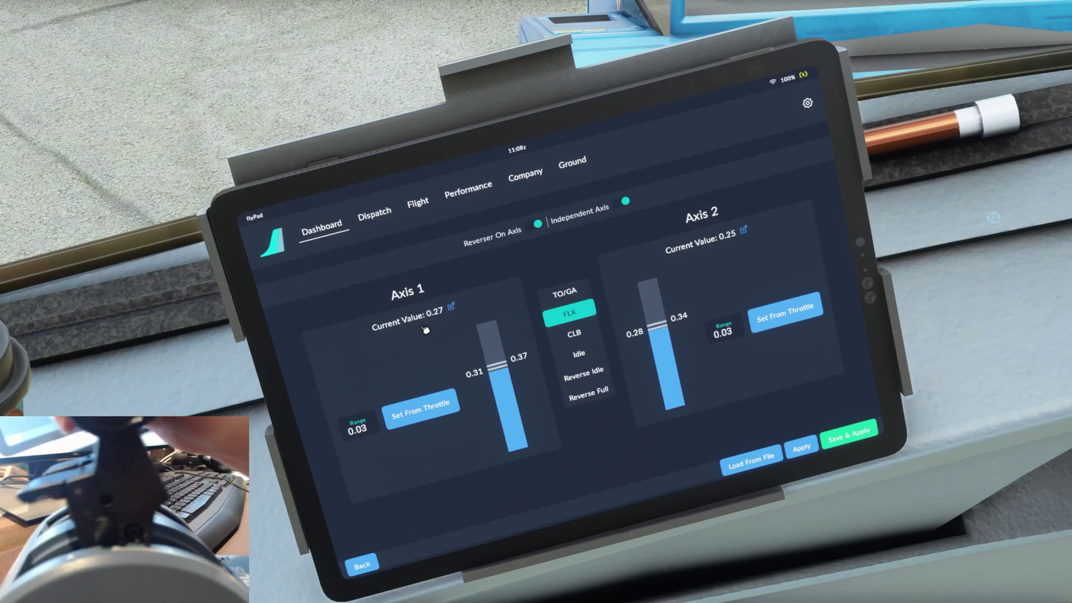
left_click(422, 419)
left_click(773, 323)
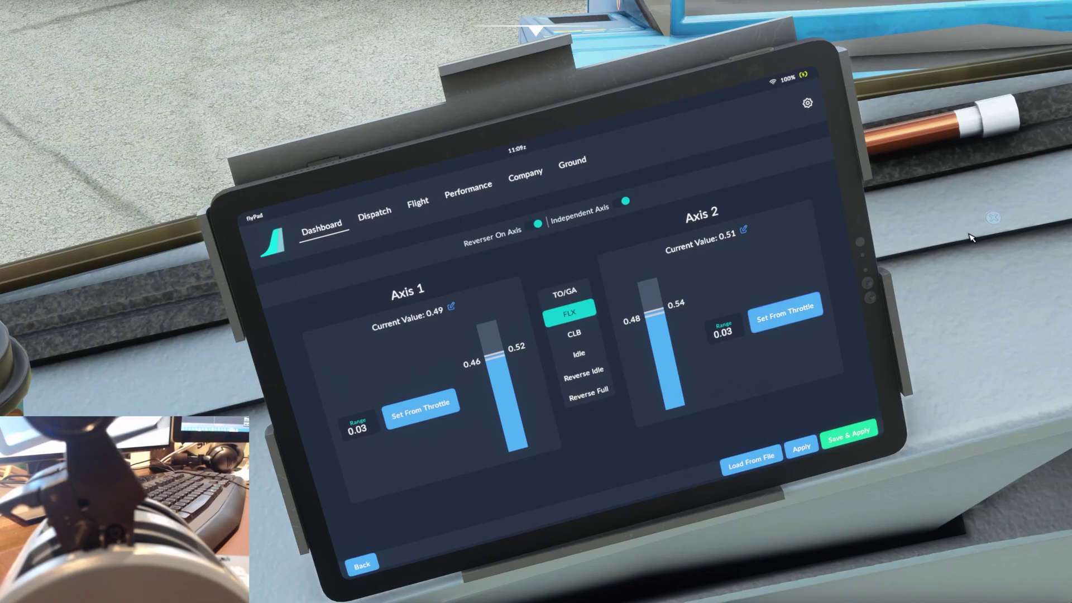
Leave the tablet view for the pilot's forward view and switch to the external view of the aircraft
key("ctrl+space")
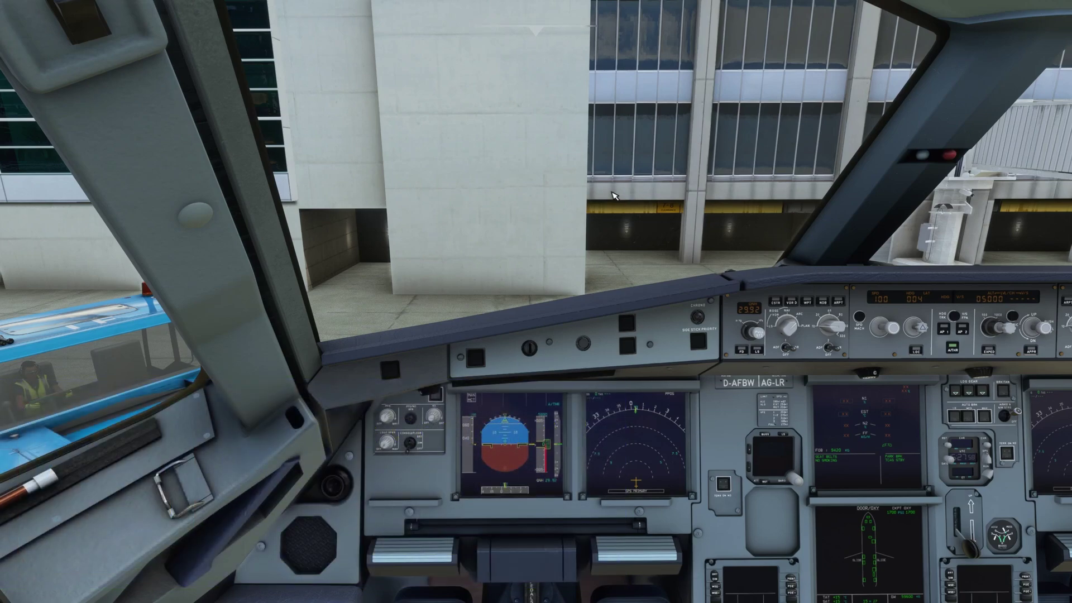
key("End")
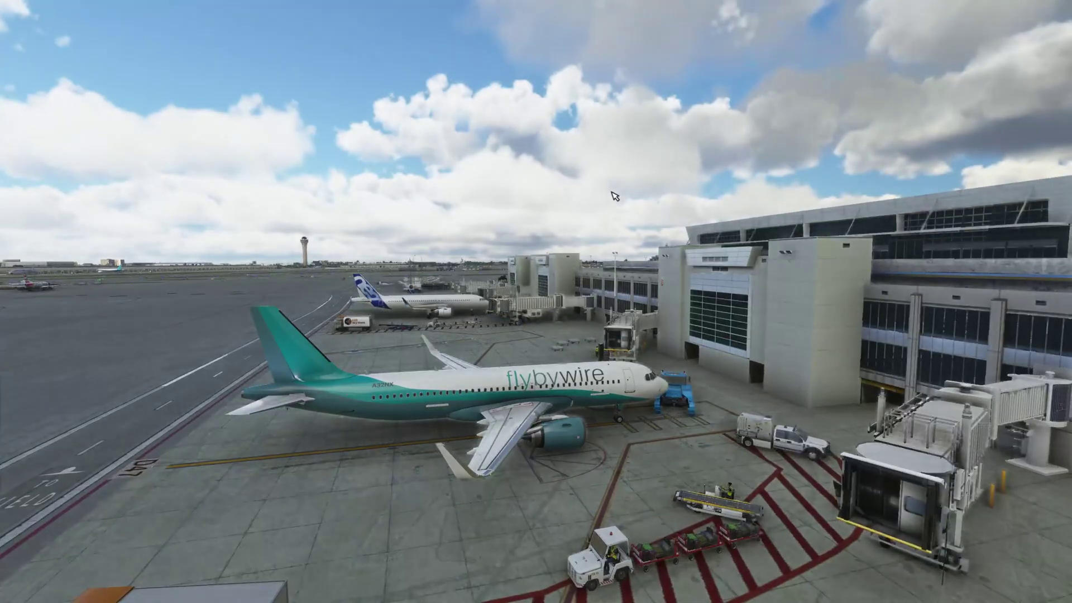